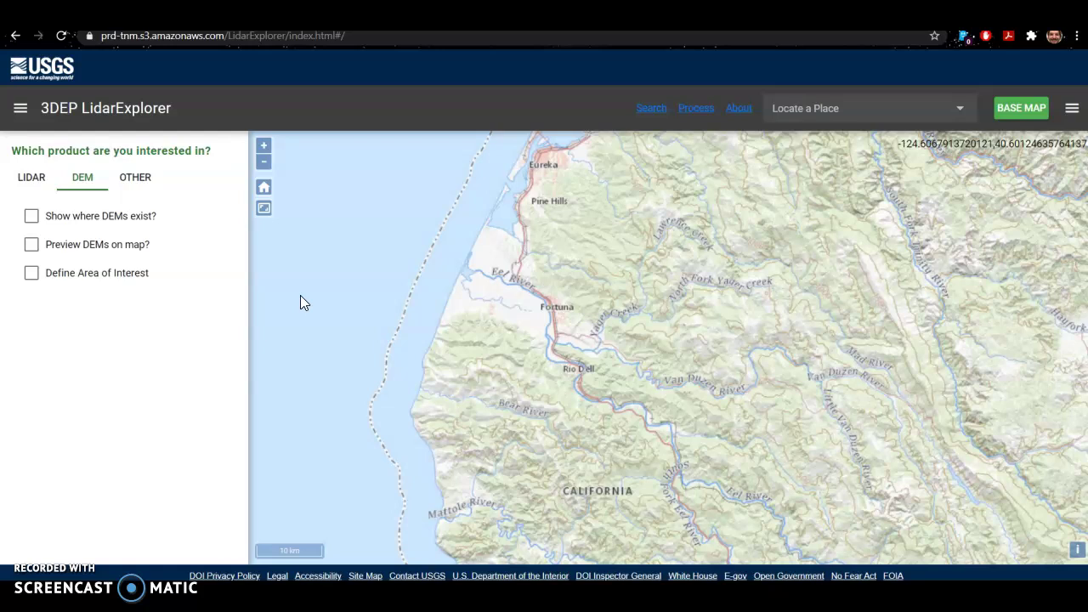
On the DEM tab, turn on 'Show where DEMs exist?' and 'Define Area of Interest'
click(31, 180)
click(81, 178)
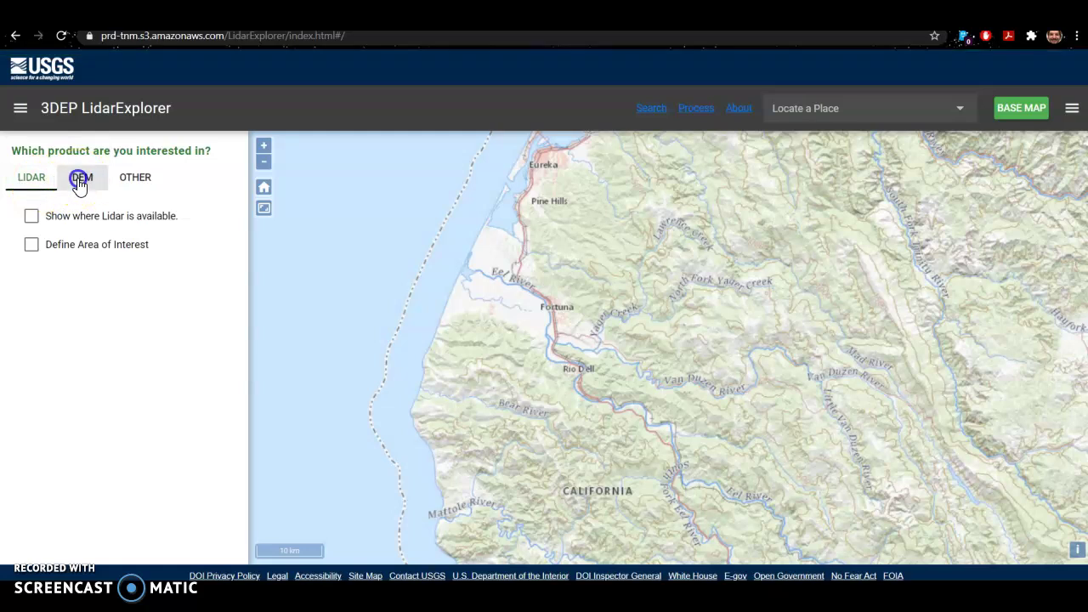
click(31, 216)
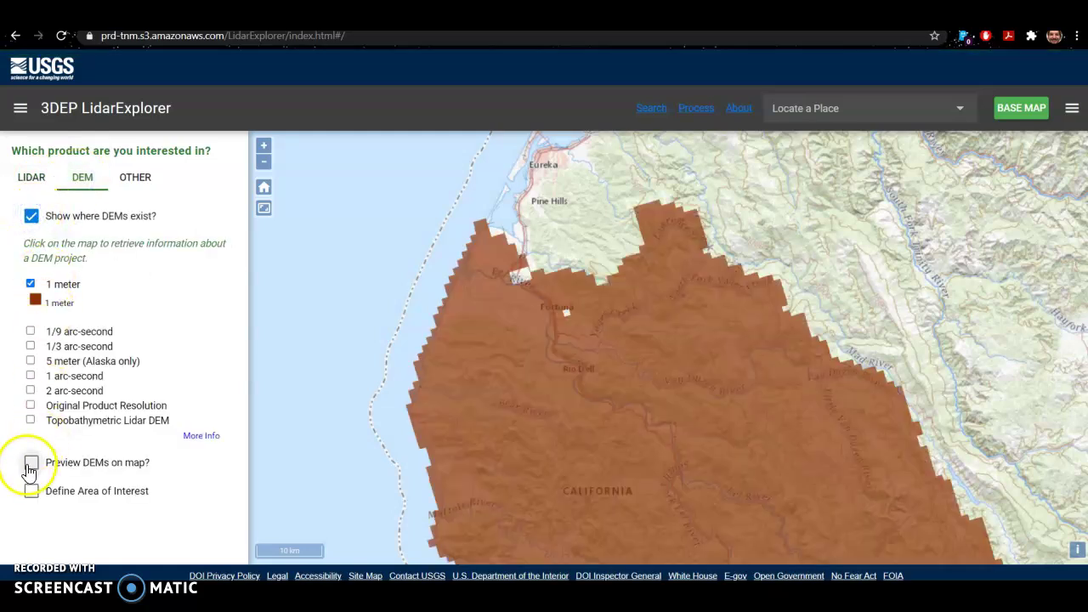
click(31, 491)
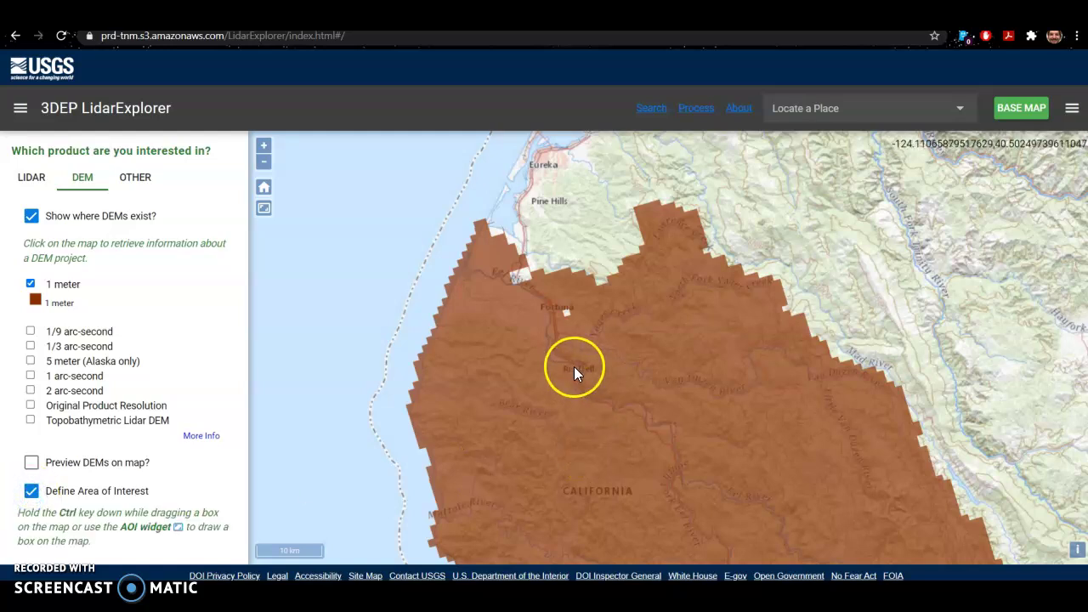
Zoom in on Rio Dell and draw an area-of-interest box around it
scroll(574, 367, up, 1)
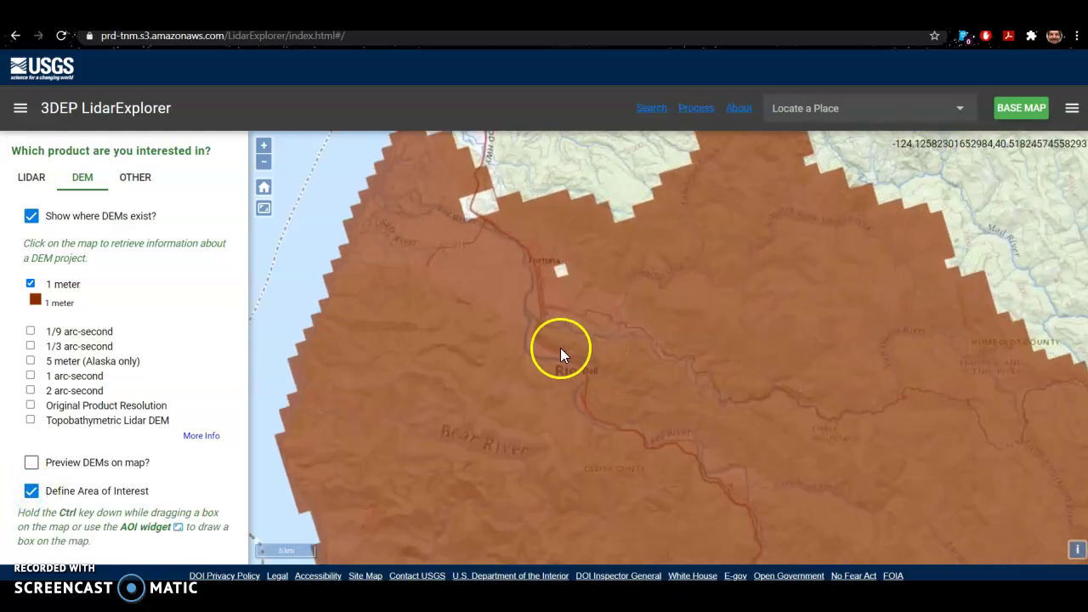
mouse_move(543, 334)
mouse_down()
mouse_move(602, 374)
mouse_move(547, 328)
mouse_up()
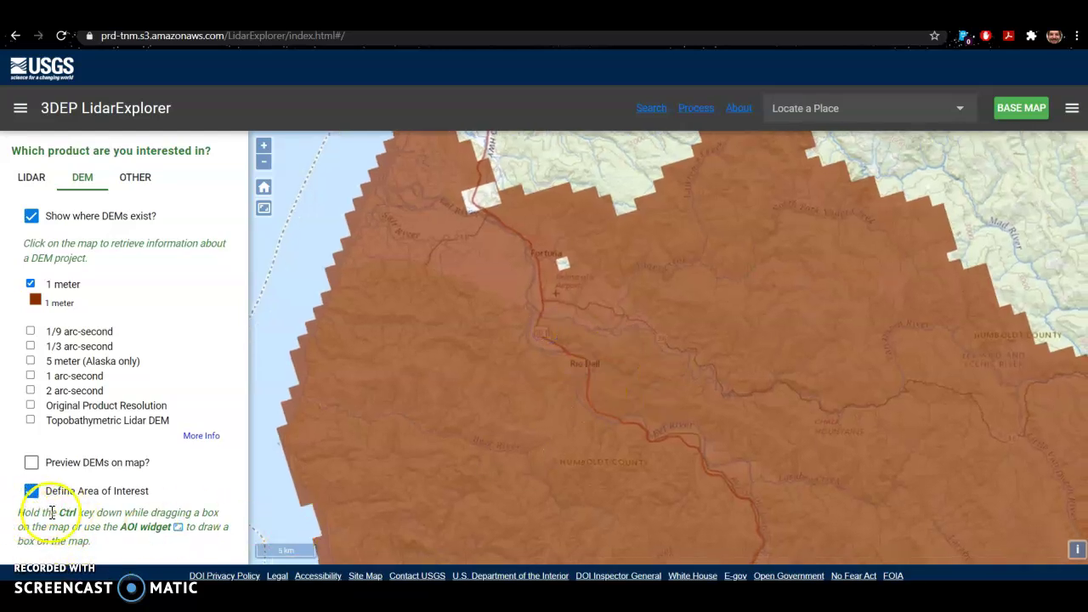
ctrl+drag(554, 330, 630, 404)
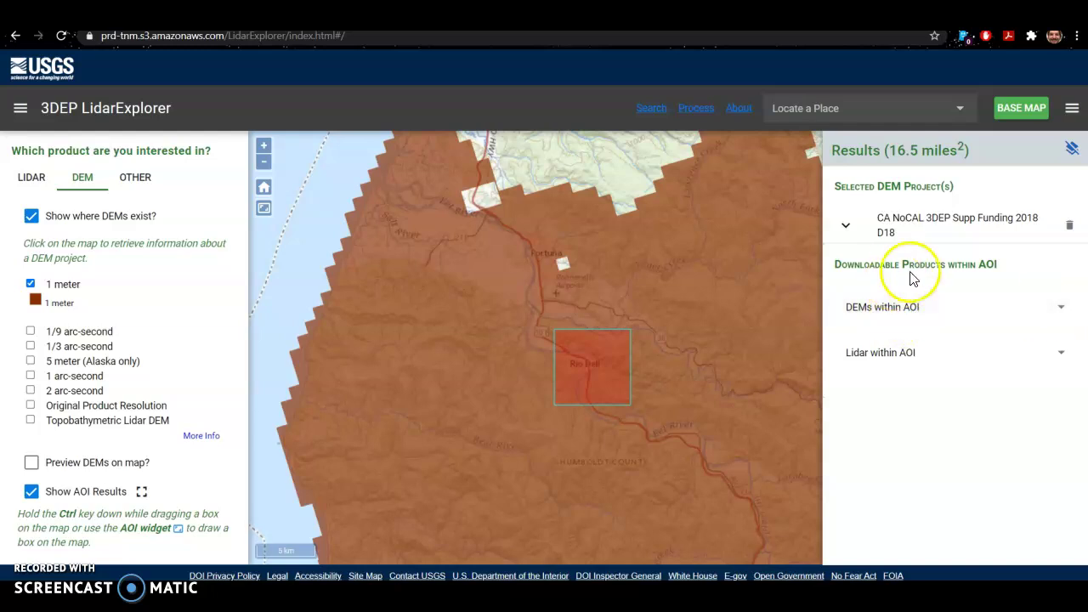
List the DEM 1 Meter files within the area of interest and download the first tile
click(1059, 309)
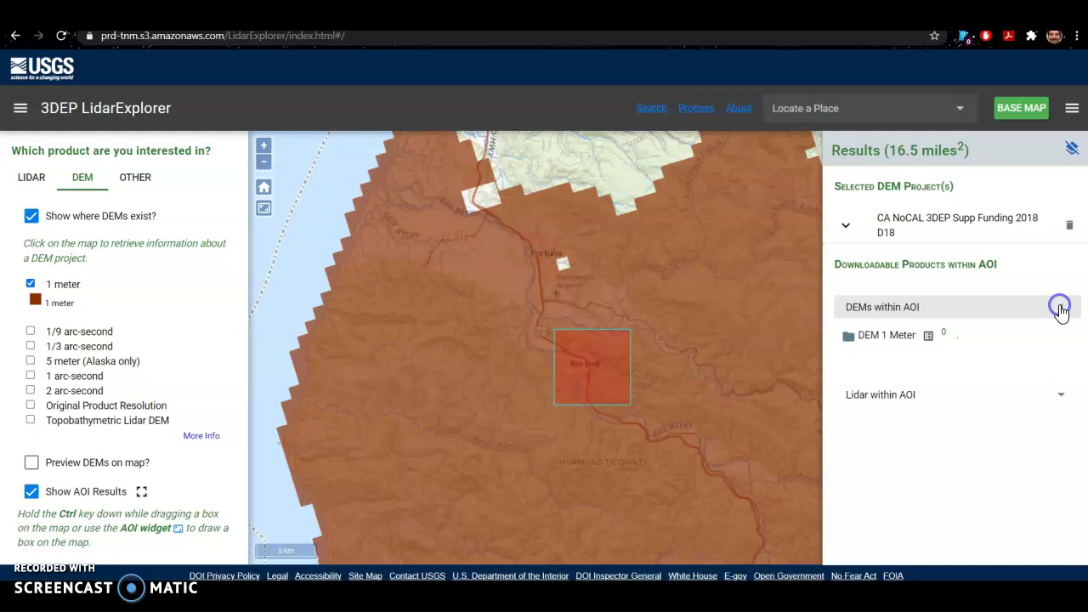
click(892, 337)
click(947, 395)
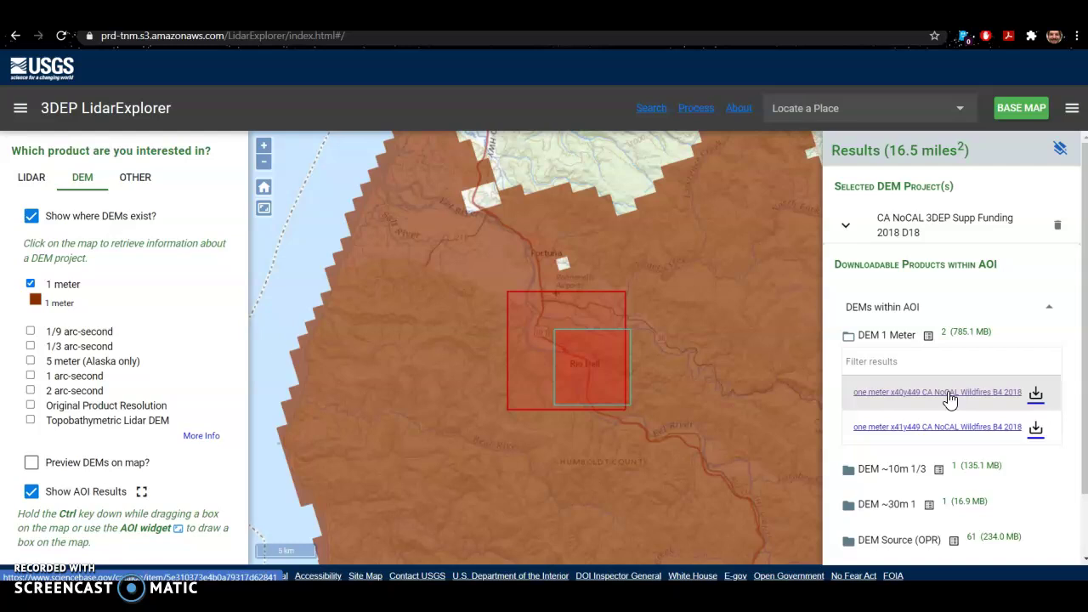
click(935, 398)
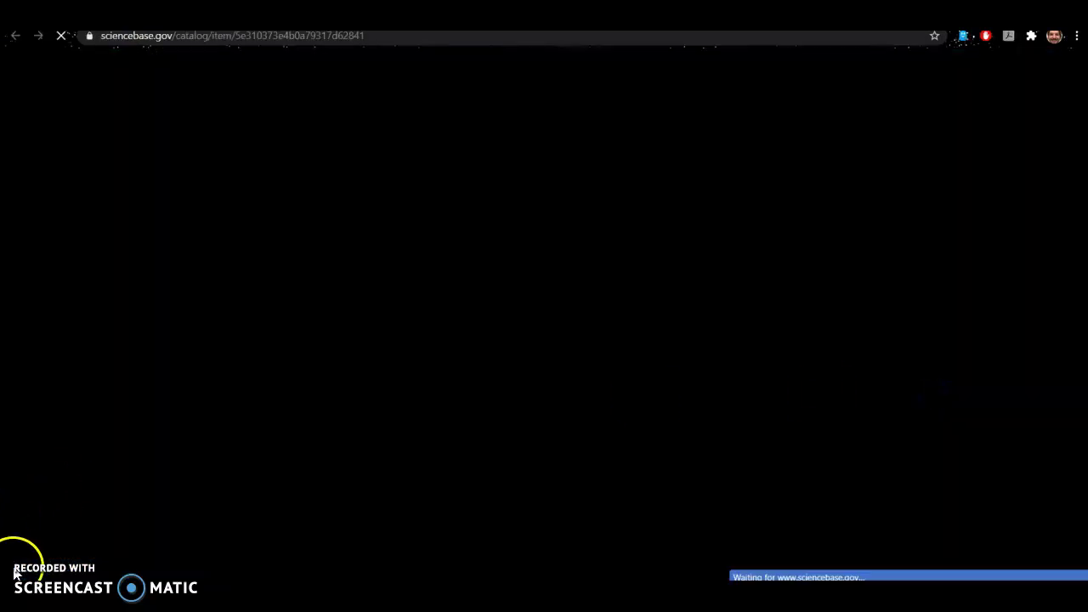
click(505, 432)
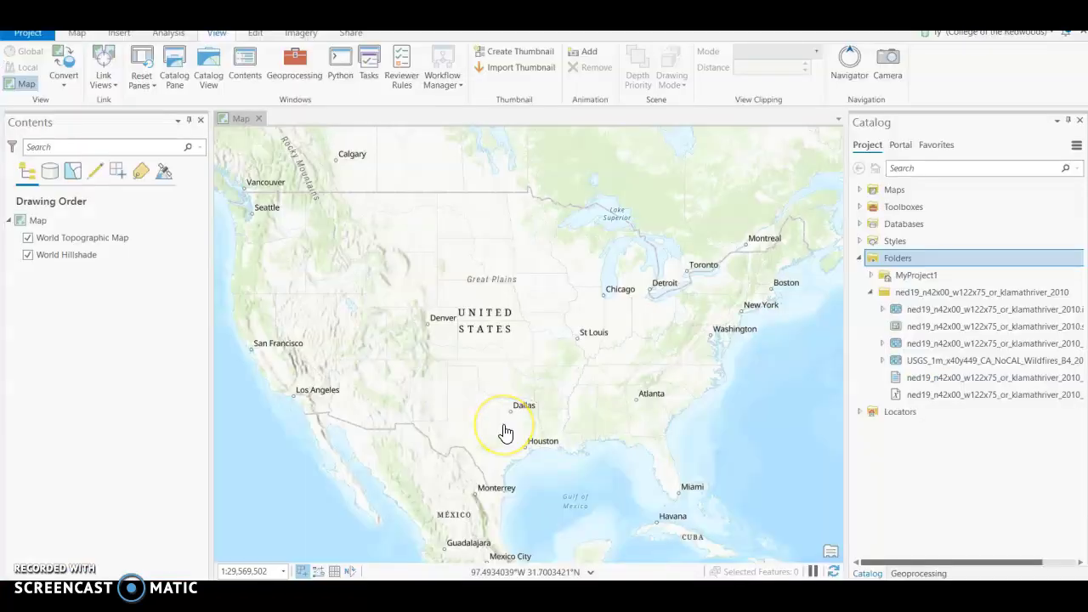
Add the USGS_1m x40y449 DEM raster from the downloaded Catalog folder to the map
click(957, 331)
click(957, 360)
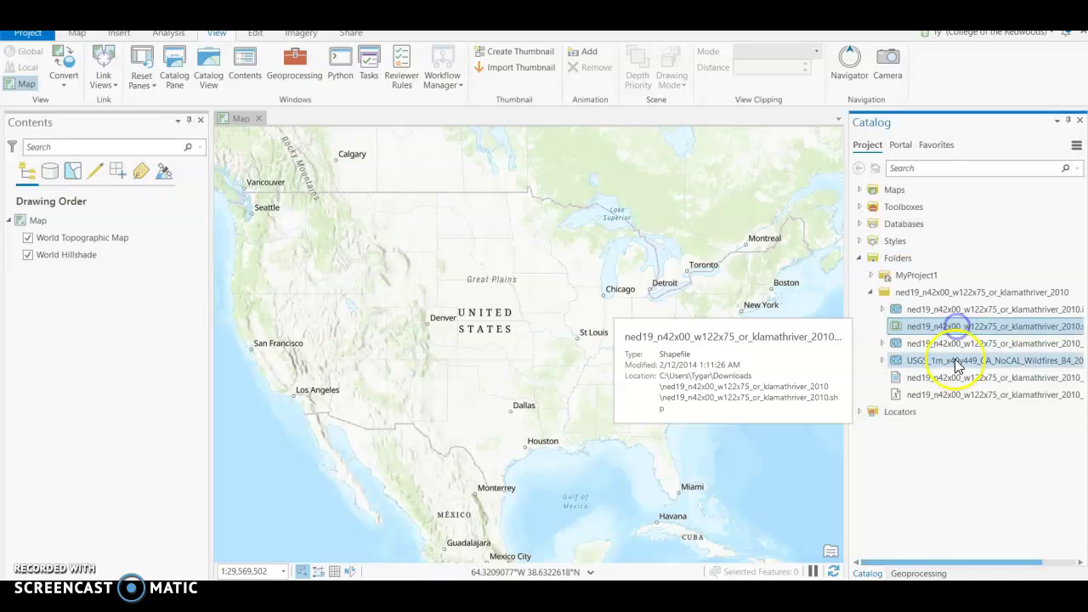
drag(957, 360, 425, 367)
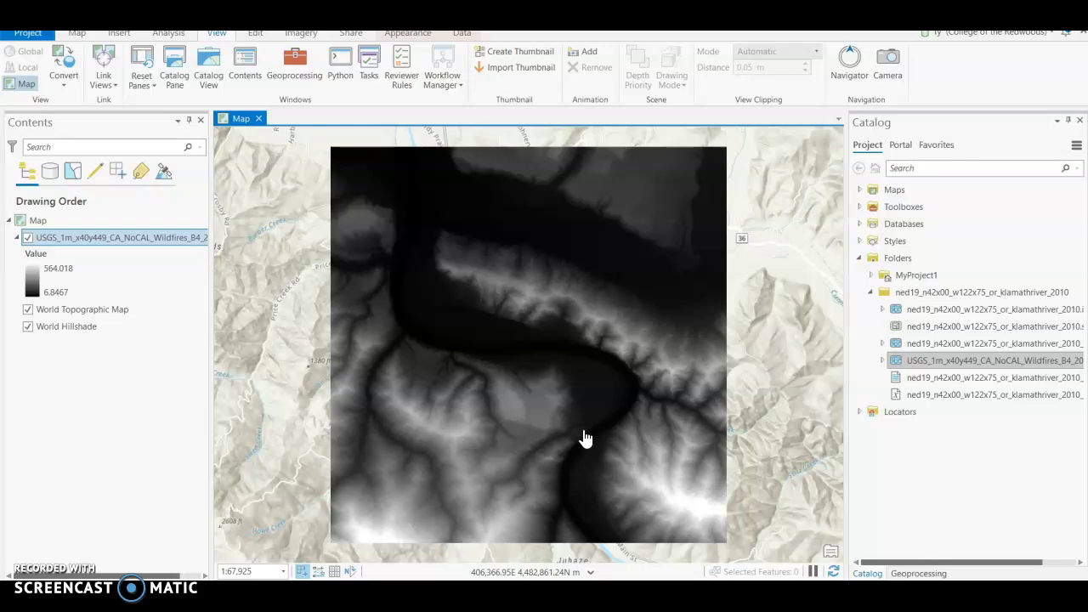
click(697, 423)
Search the raster functions gallery for 'hillsh' and choose the Hillshade function
click(158, 34)
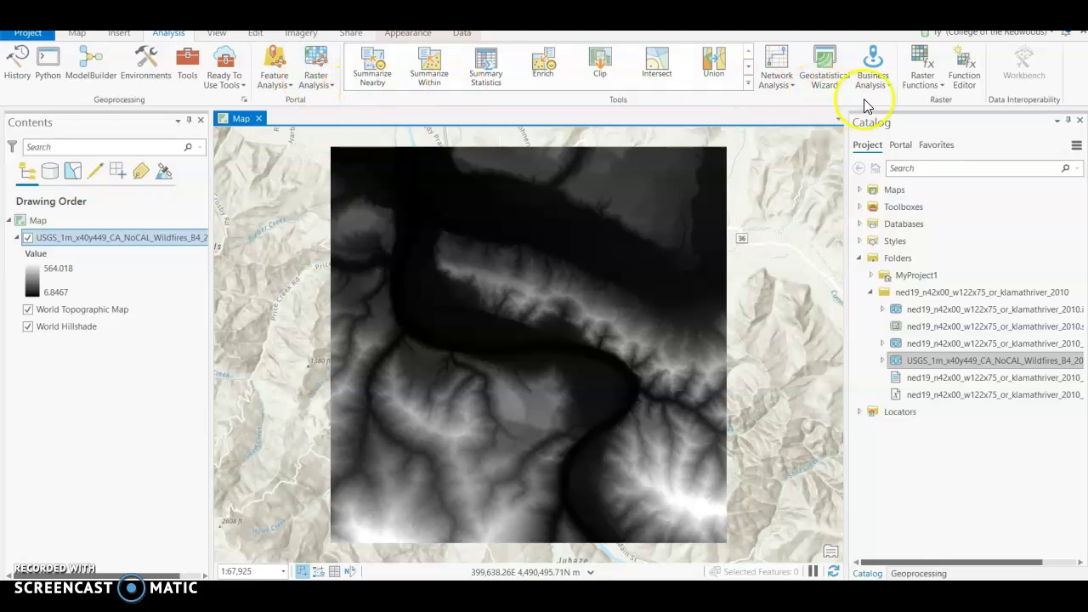
click(924, 85)
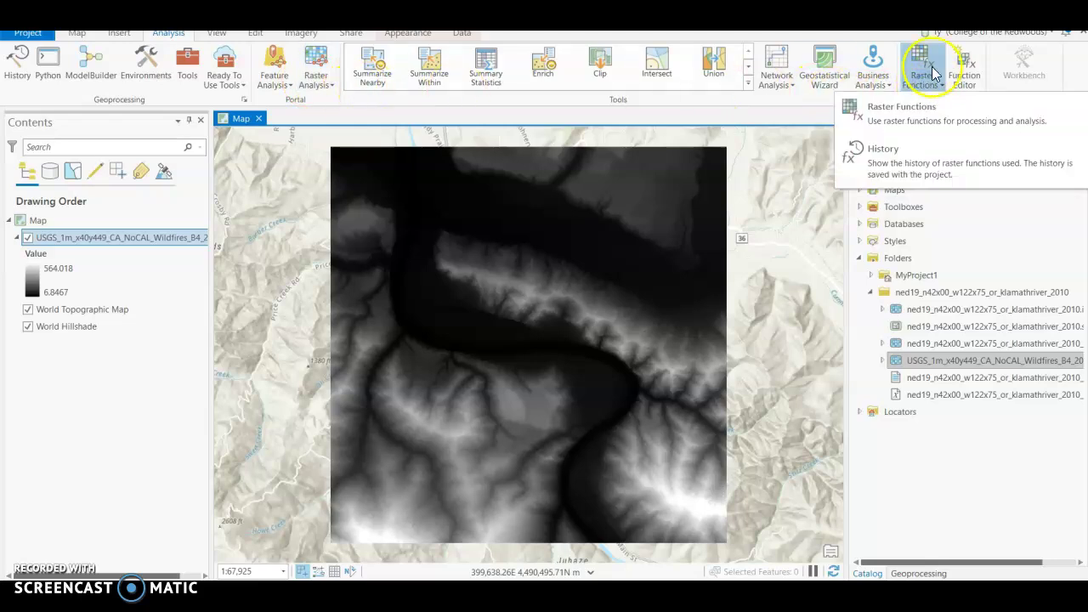
click(914, 128)
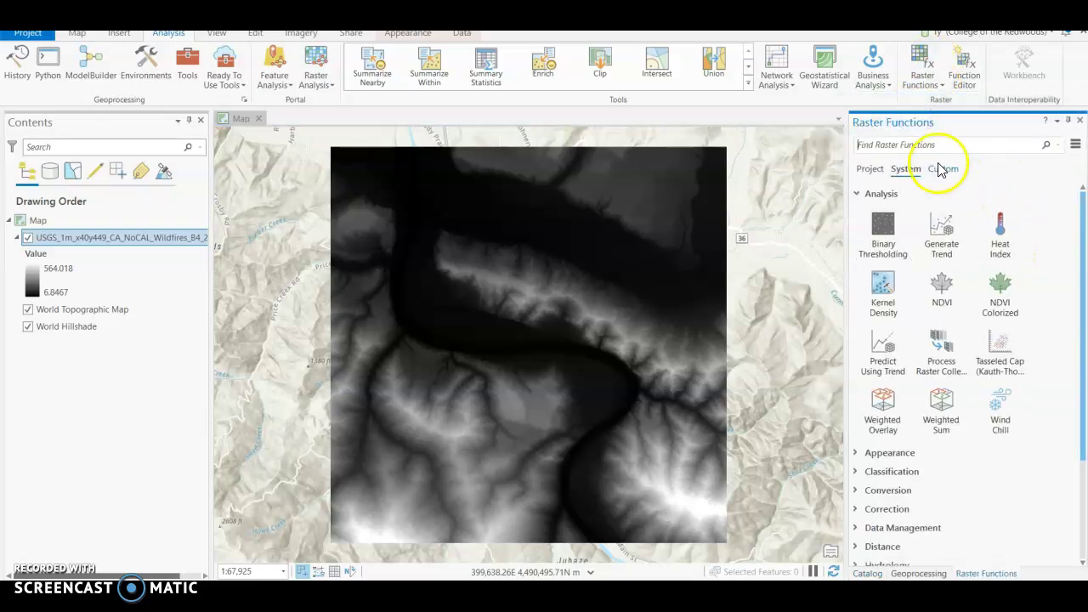
click(939, 149)
text(hi)
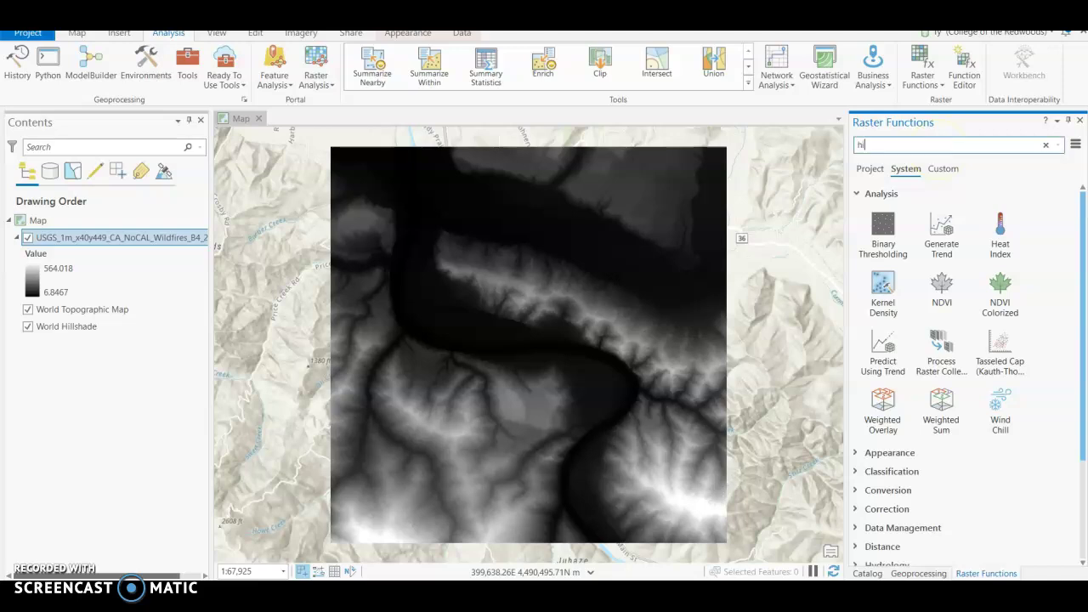
text(llshade)
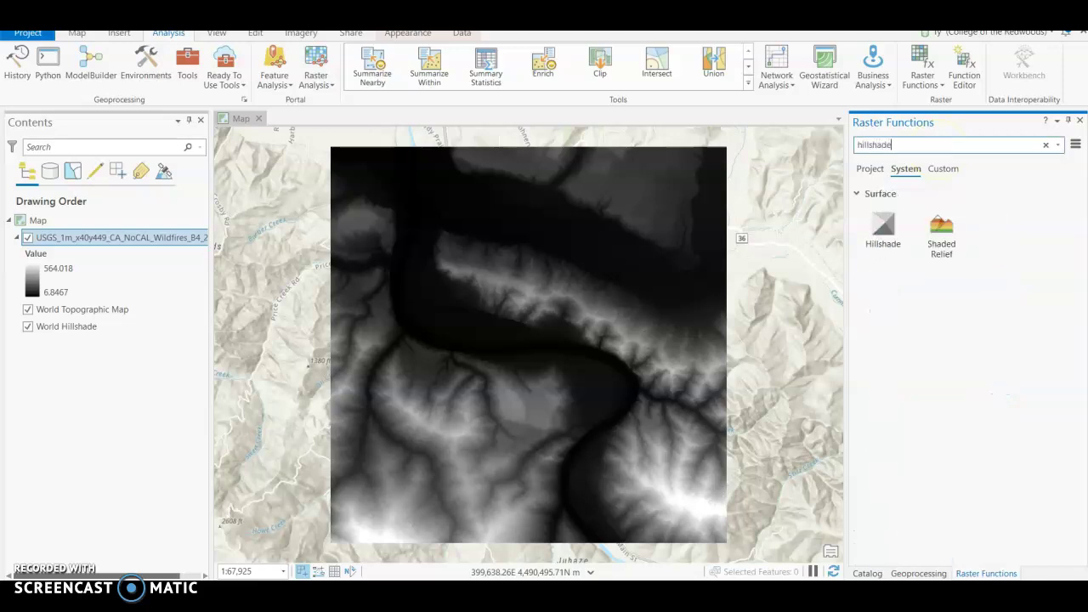
click(884, 238)
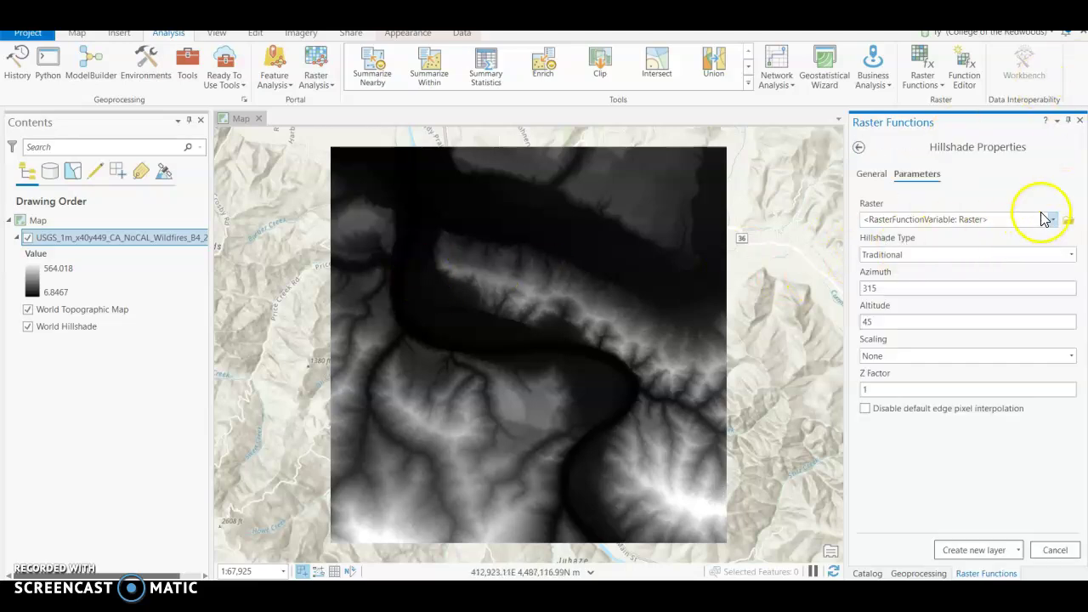
Hillshade the USGS DEM as Multidirectional with Z factor 2, creating a new layer
click(1052, 221)
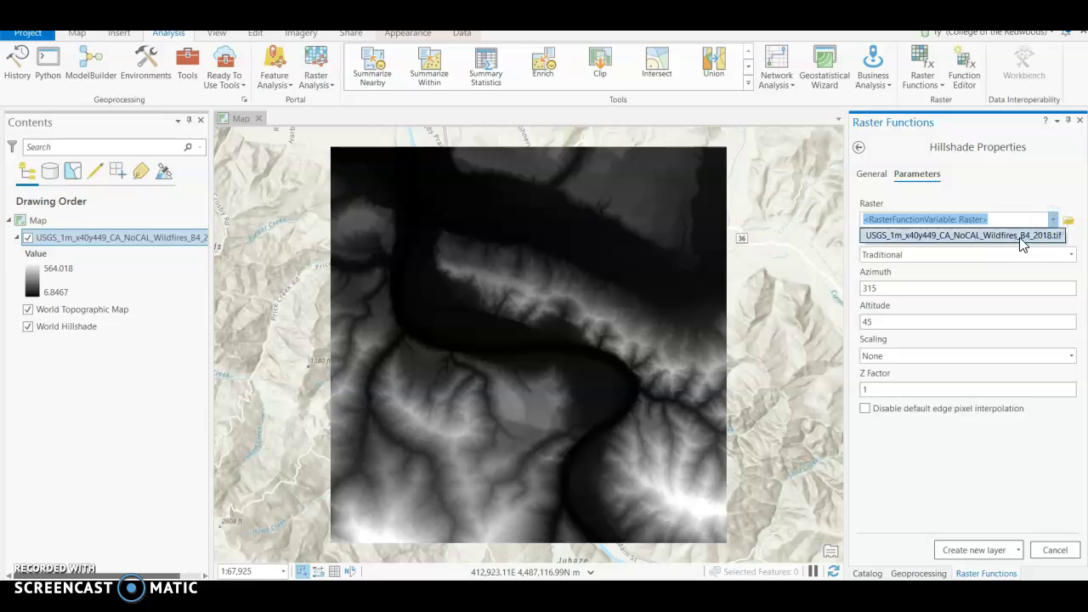
click(1022, 242)
click(1071, 254)
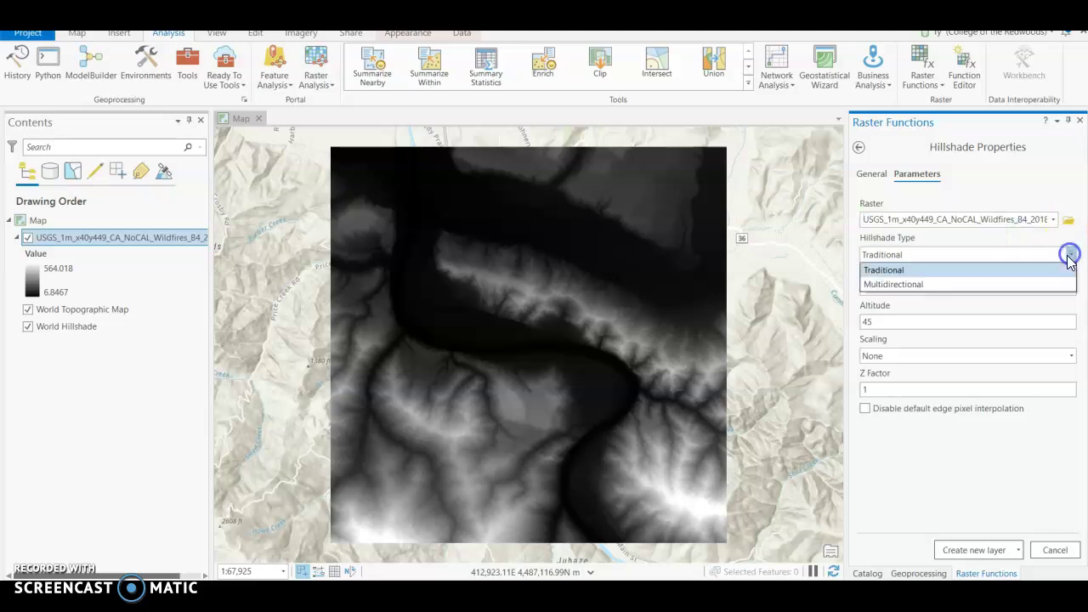
click(900, 286)
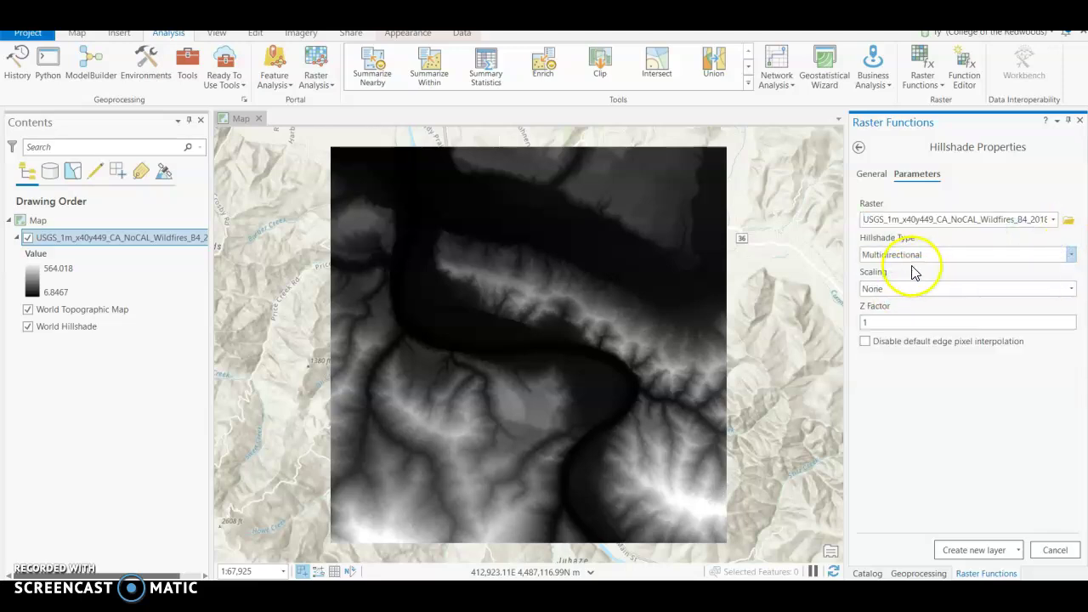
double_click(904, 321)
text(2)
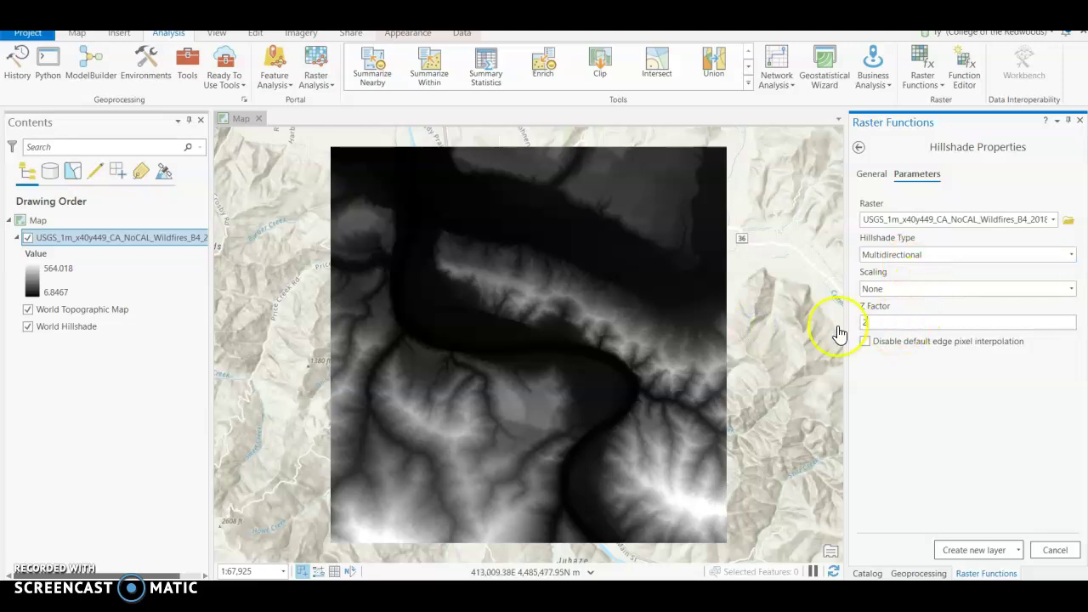
click(973, 557)
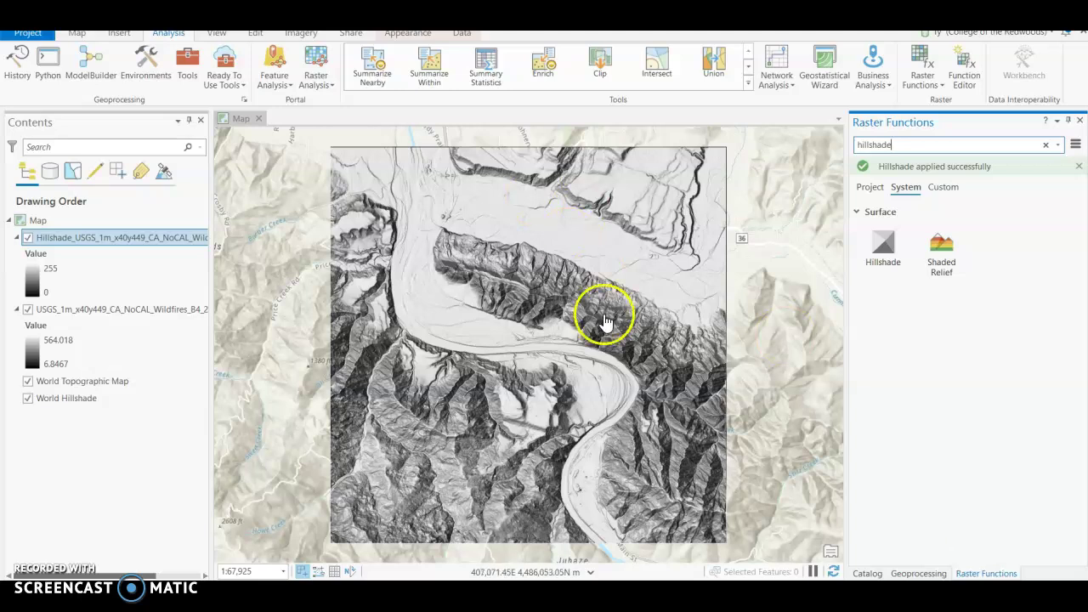
Move the USGS elevation layer above the Hillshade layer in Contents
drag(566, 355, 493, 360)
scroll(556, 345, up, 3)
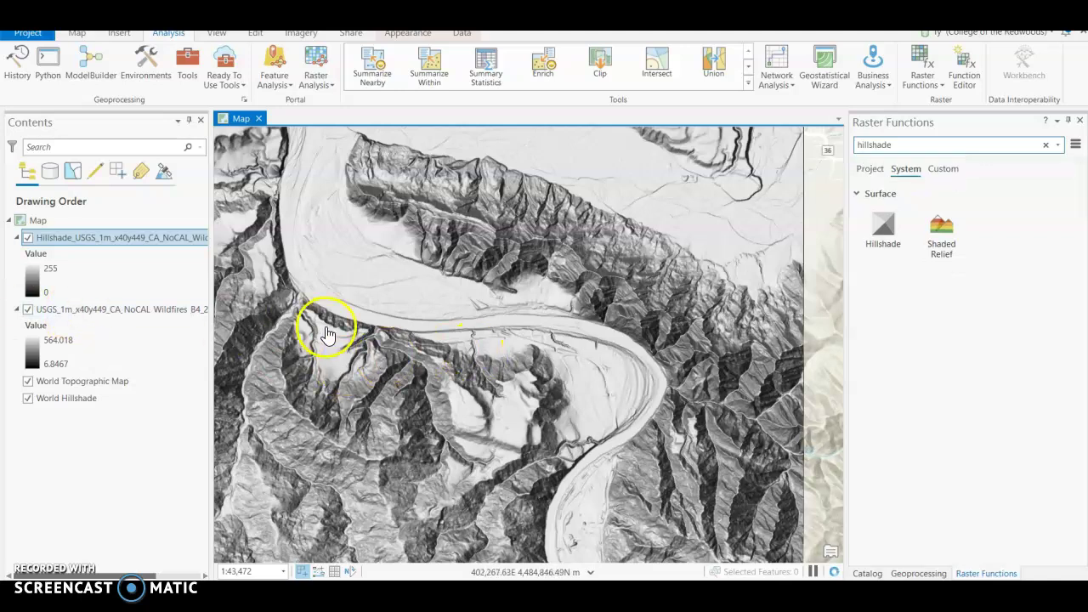
drag(77, 306, 73, 228)
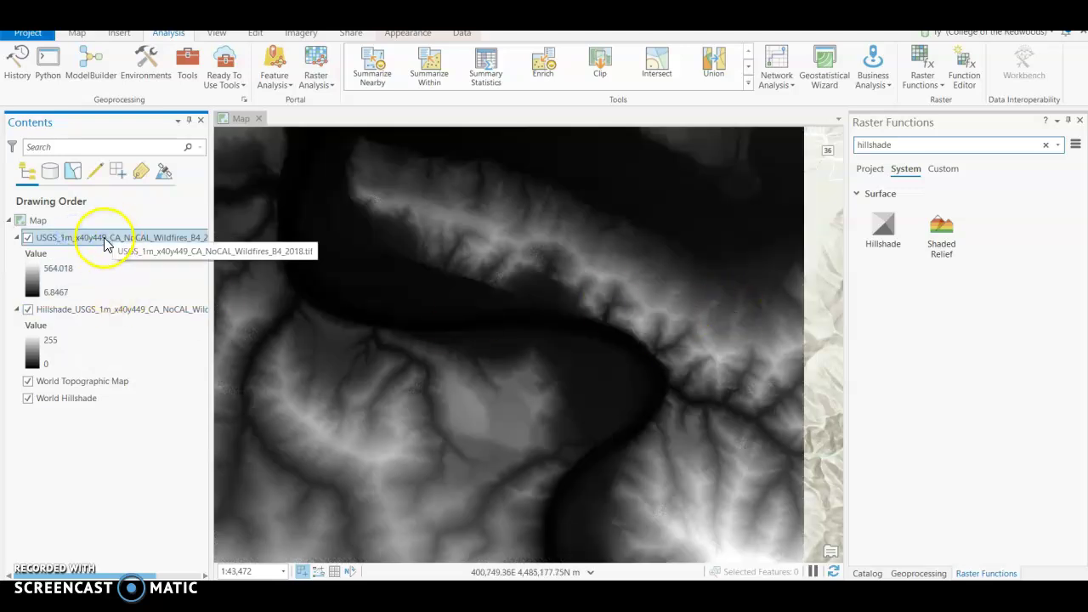
Give the elevation layer's symbology the green-yellow-red colour scheme
right_click(106, 239)
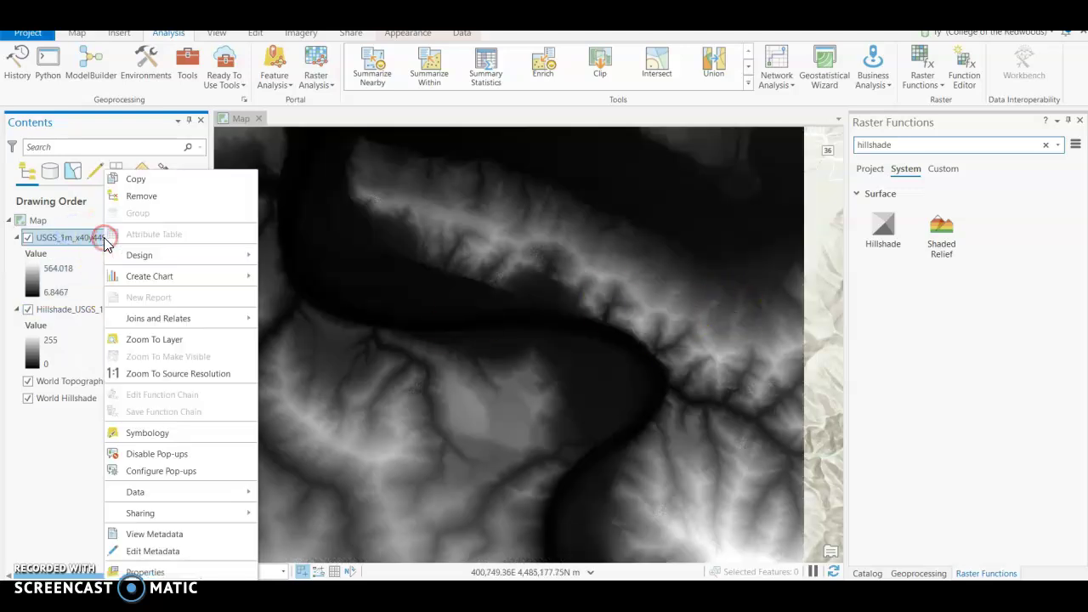
click(157, 433)
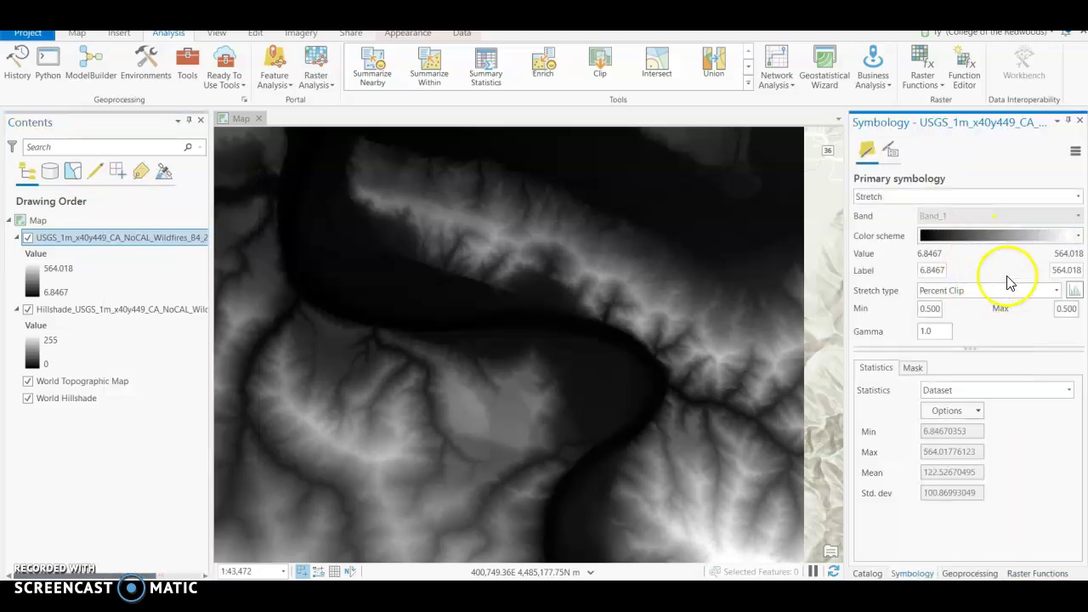
click(1078, 237)
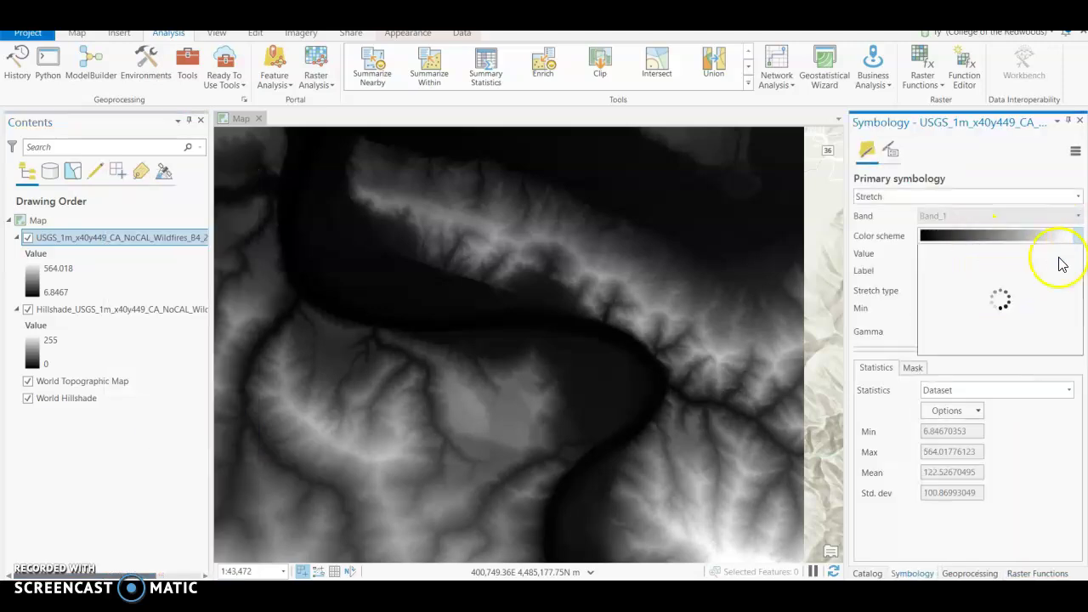
scroll(1031, 289, down, 3)
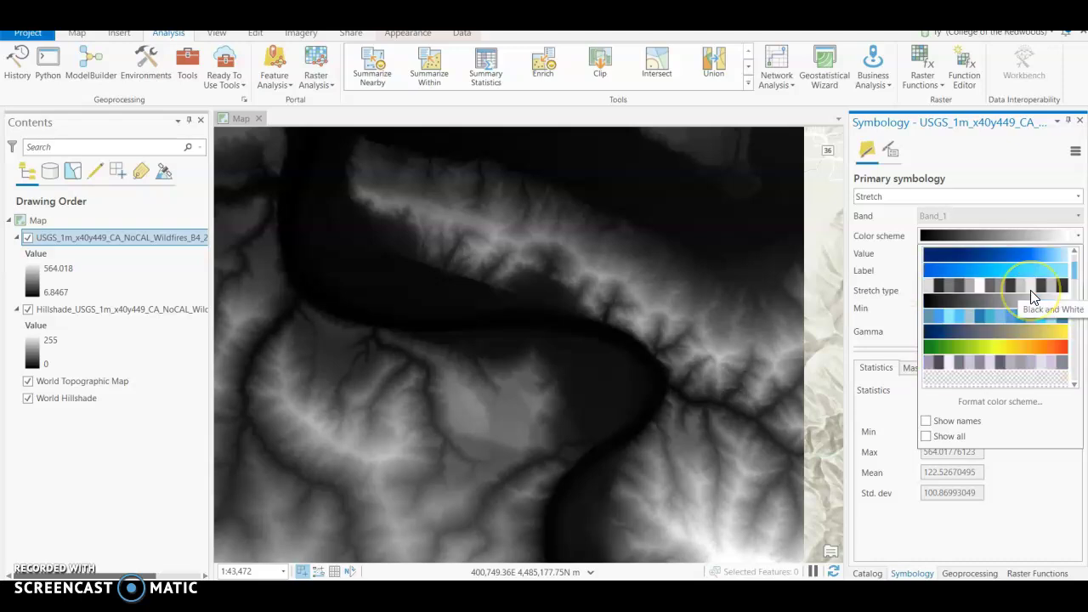
click(978, 303)
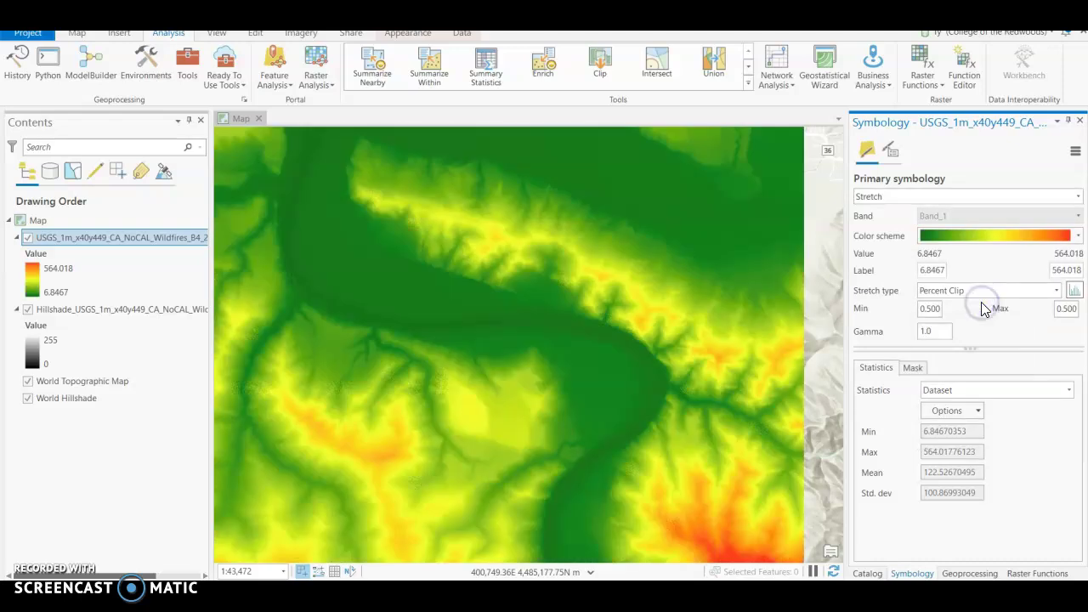
Set the elevation layer's transparency to 50%
click(111, 237)
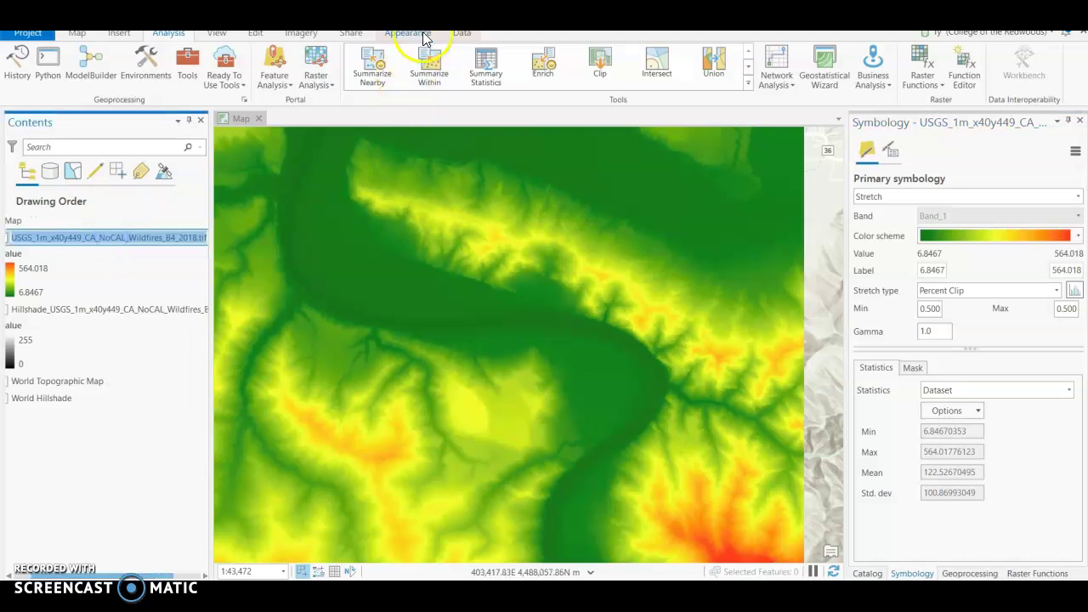
click(417, 36)
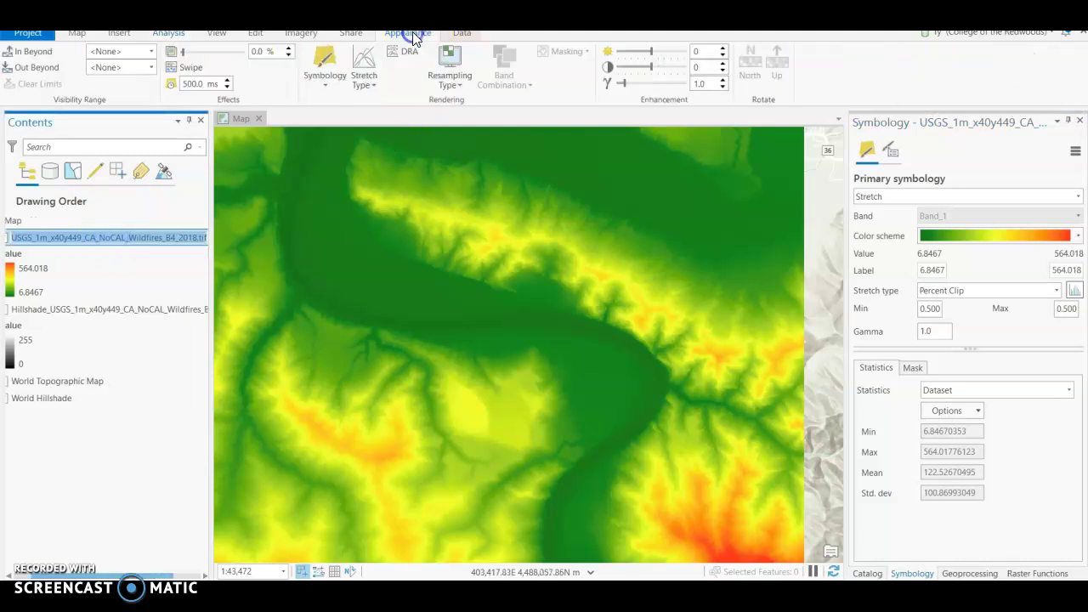
click(263, 51)
text(50)
key(Return)
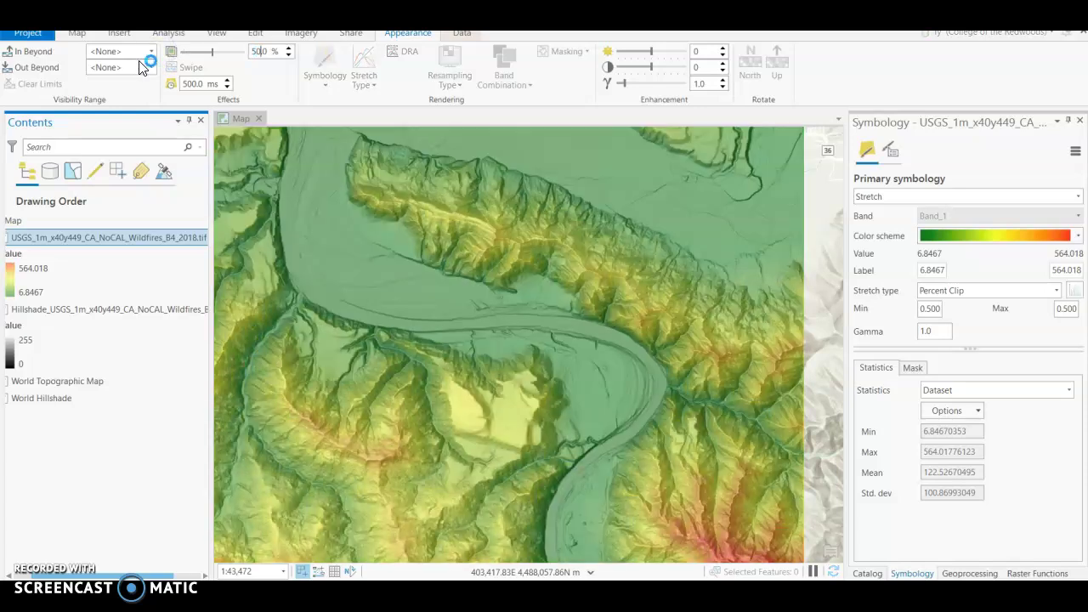
Pan the map to check the hillshade showing through the elevation colours
click(417, 219)
drag(422, 374, 562, 380)
mouse_move(619, 328)
mouse_down()
mouse_move(569, 425)
mouse_move(515, 444)
mouse_up()
drag(571, 337, 570, 338)
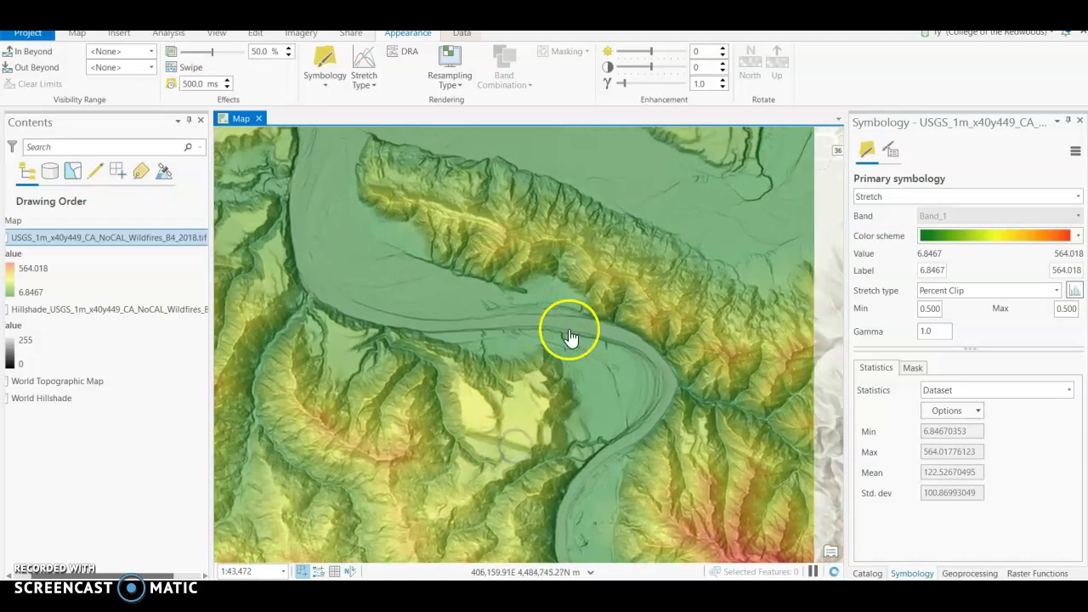
click(78, 33)
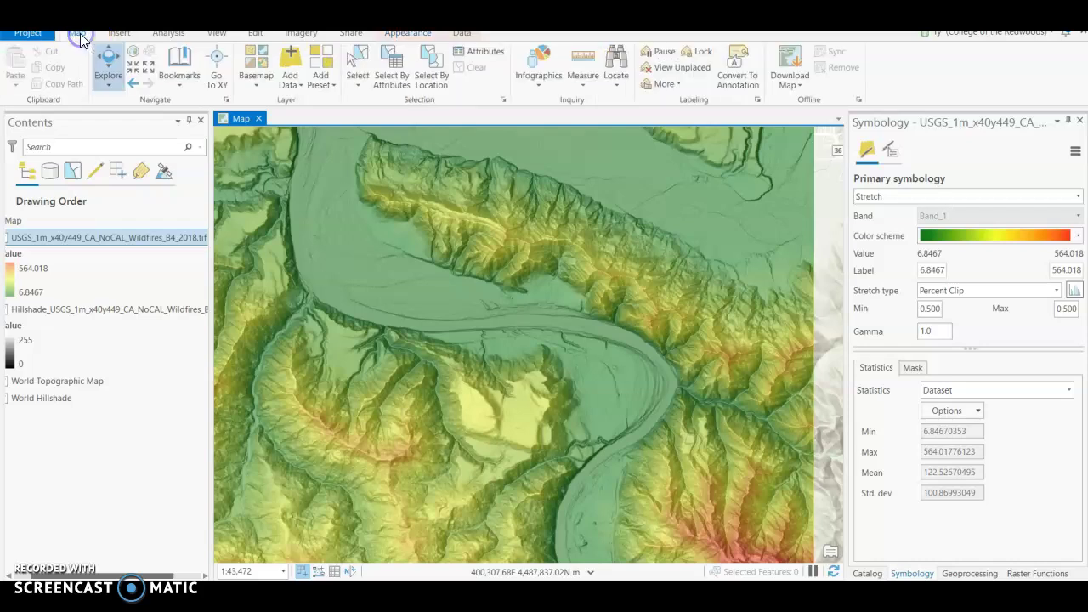
click(216, 33)
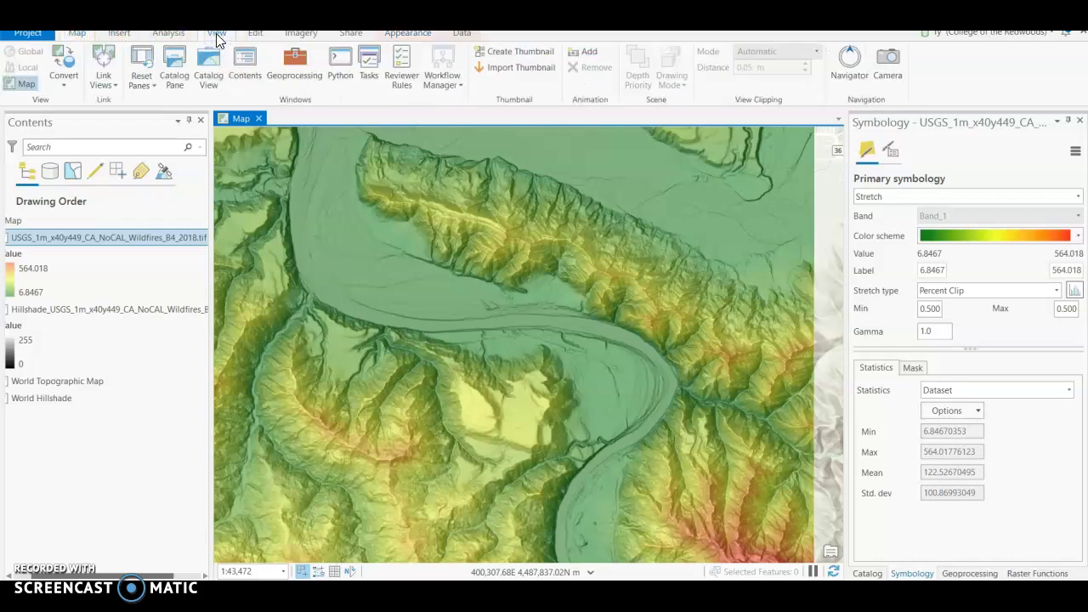
Convert the map to a local scene, narrow the Symbology pane, and show full navigator controls
click(61, 82)
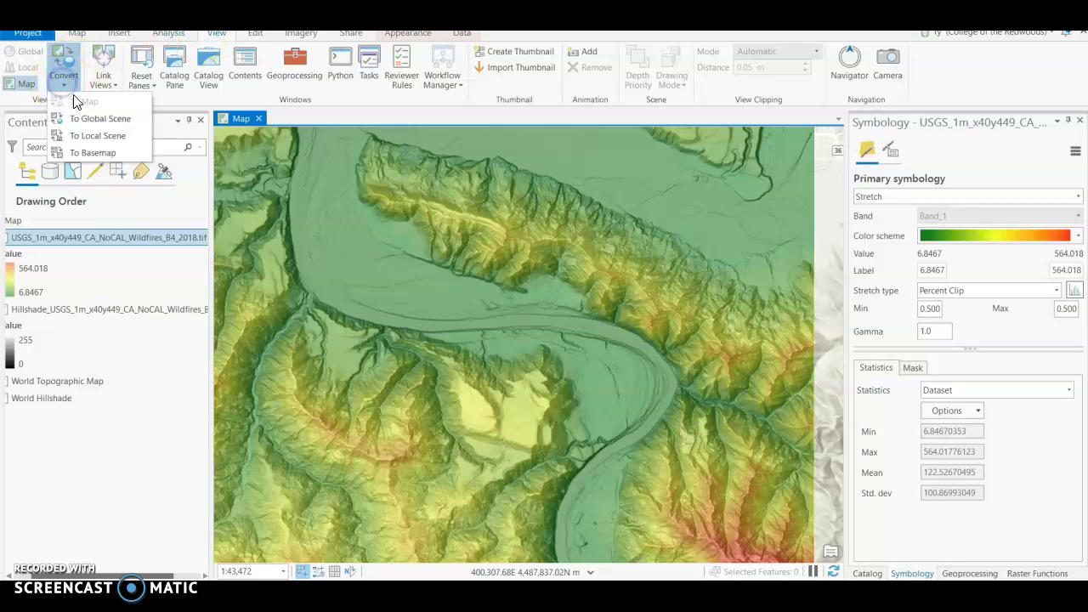
click(98, 136)
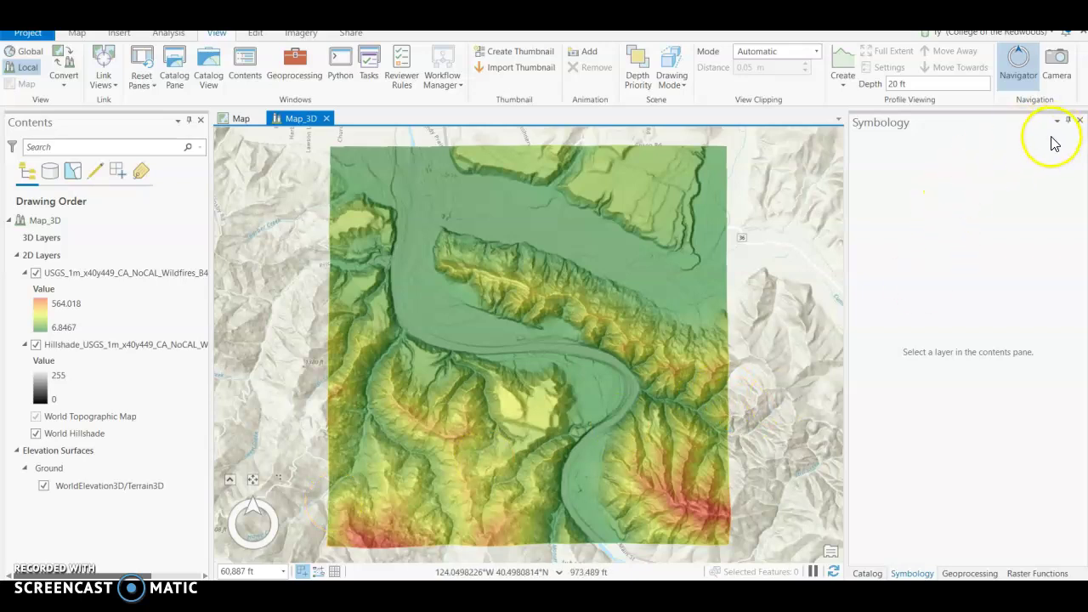
drag(844, 286, 1016, 293)
drag(1026, 294, 1027, 293)
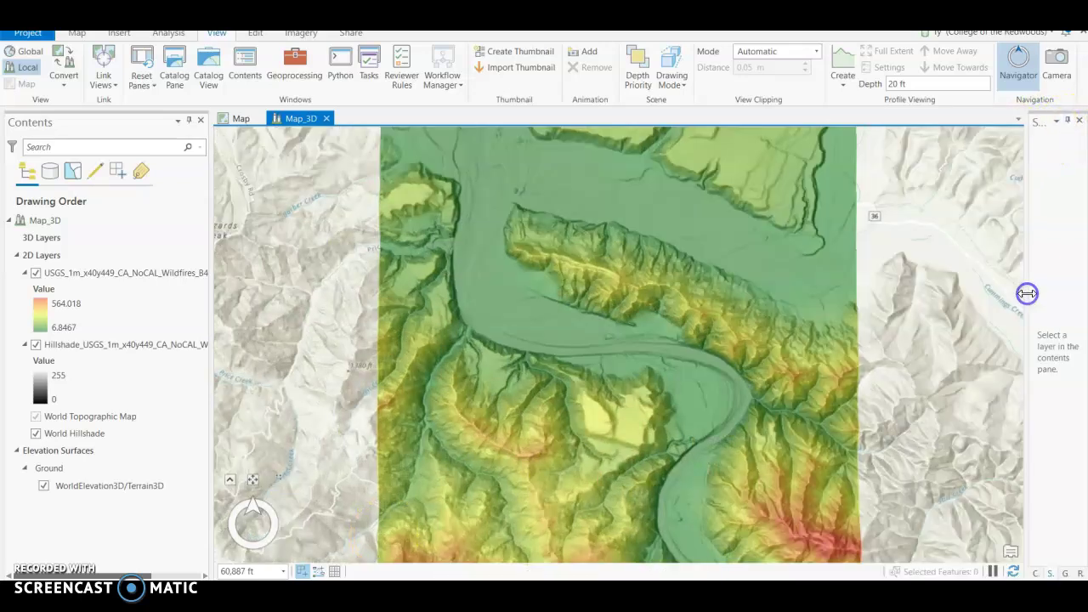
click(243, 484)
click(235, 479)
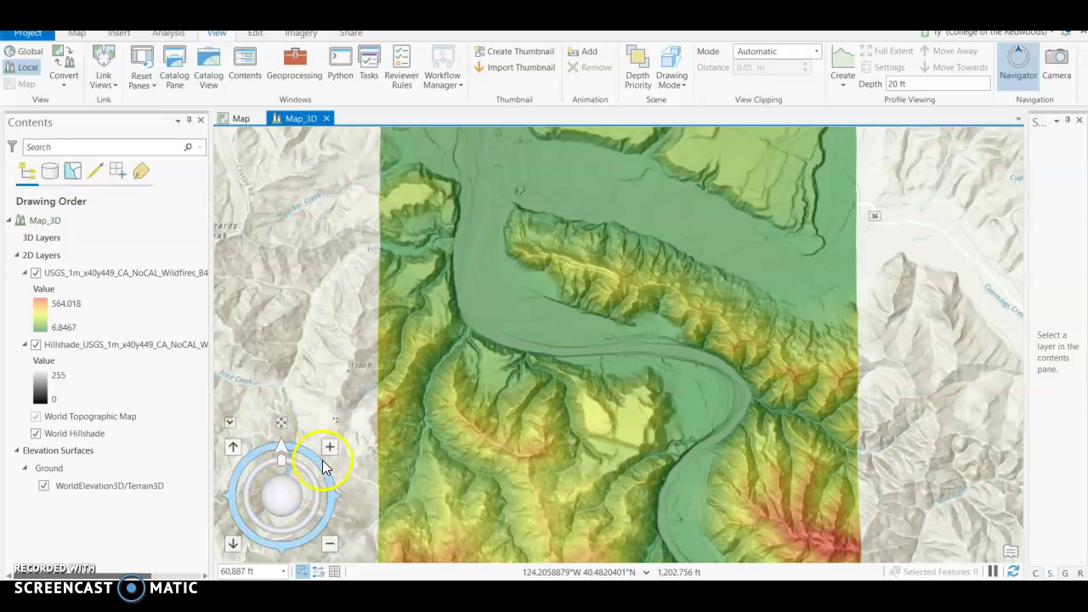
scroll(595, 442, up, 2)
Pan, tilt and zoom the Map_3D scene over the river valley and surrounding ridges
drag(626, 449, 634, 355)
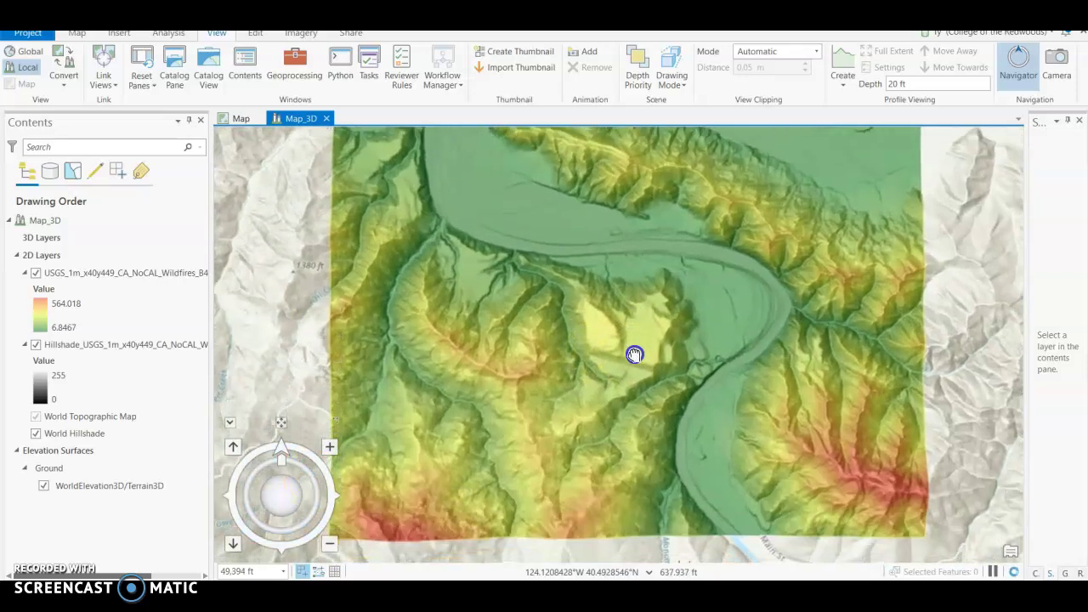
drag(350, 461, 403, 555)
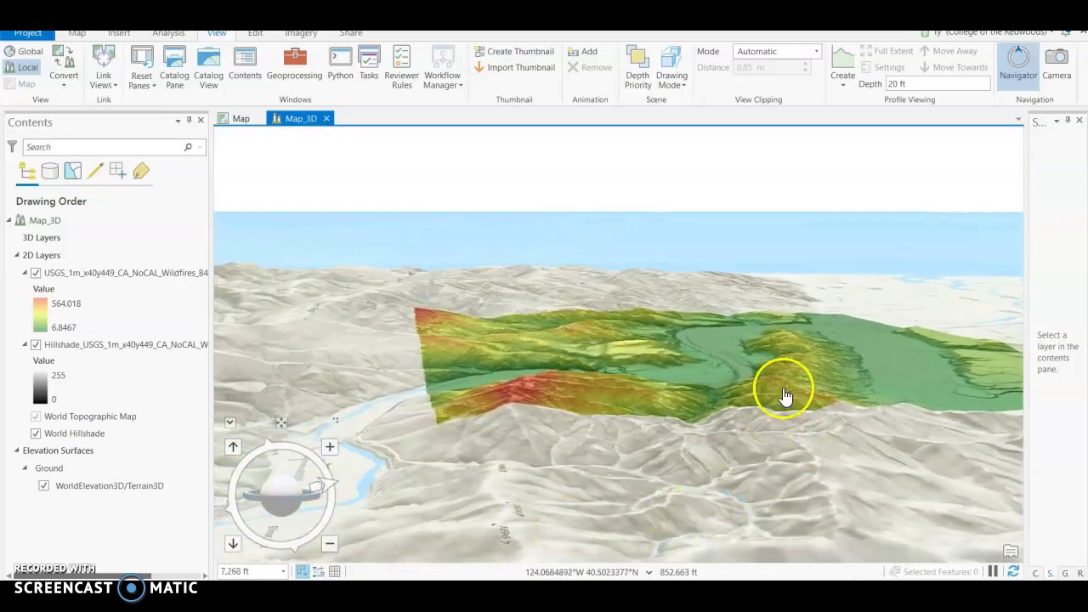
double_click(720, 388)
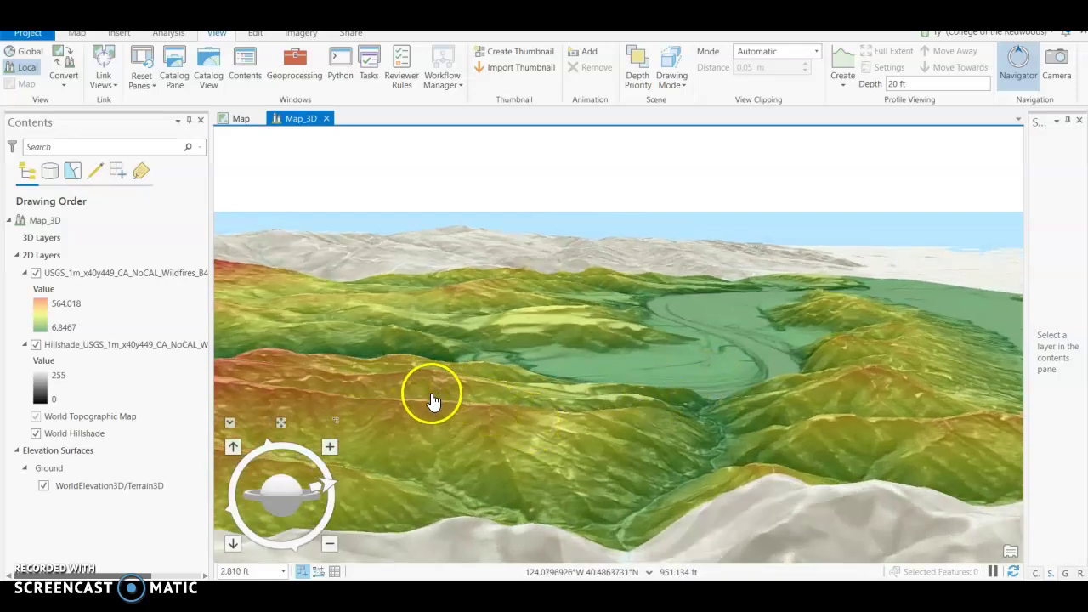
drag(432, 402, 365, 517)
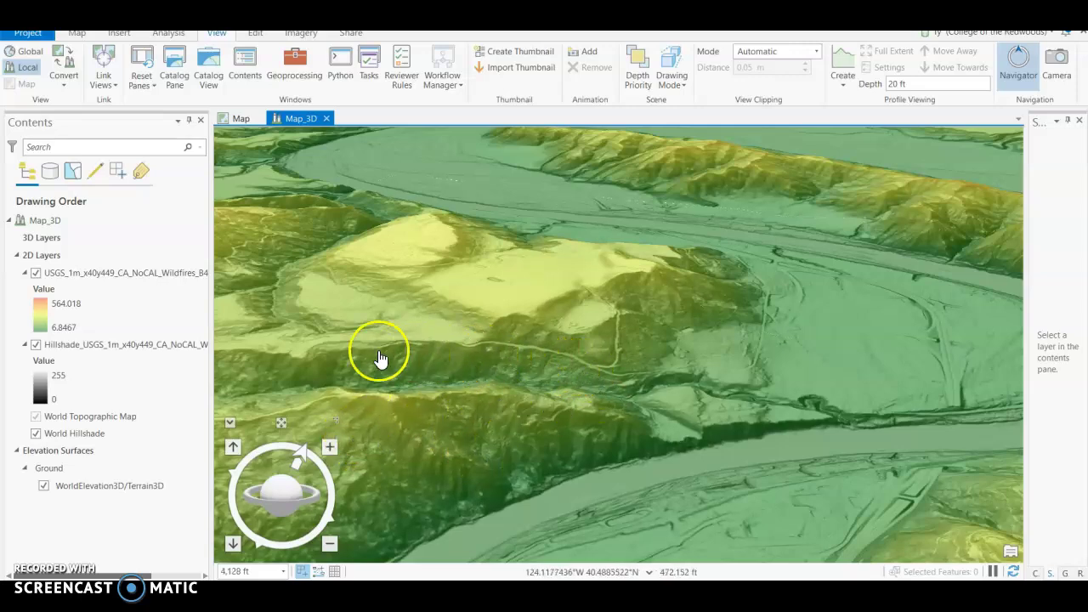
drag(760, 410, 670, 419)
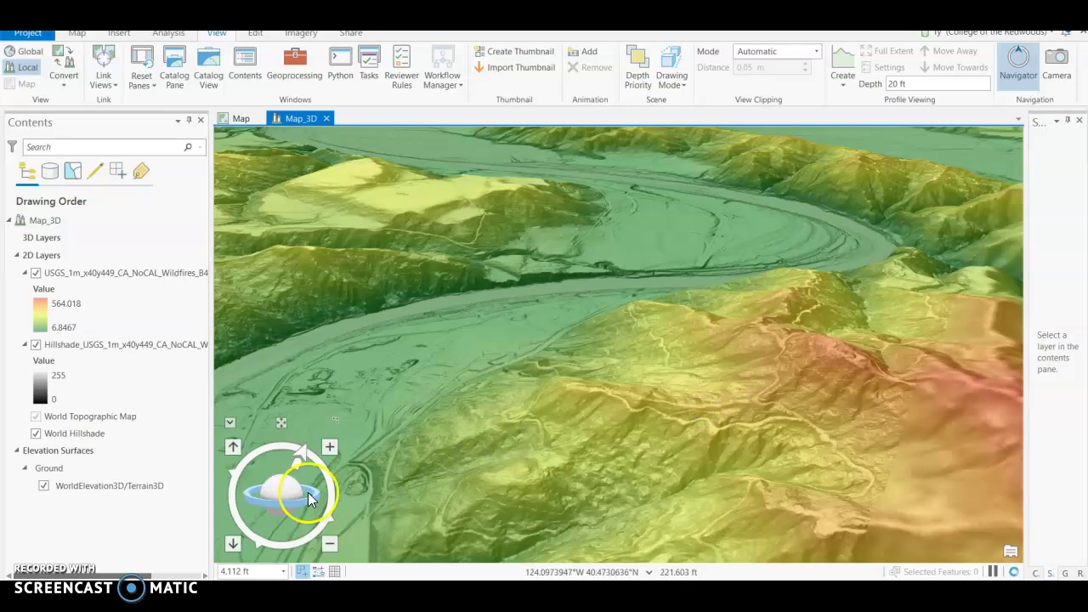